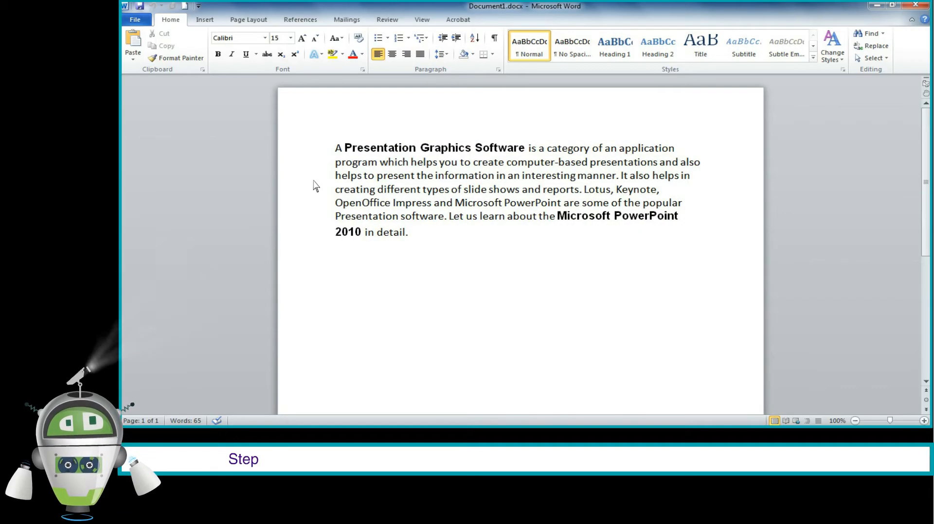
Show the built-in header gallery from the Insert ribbon.
left_click(205, 19)
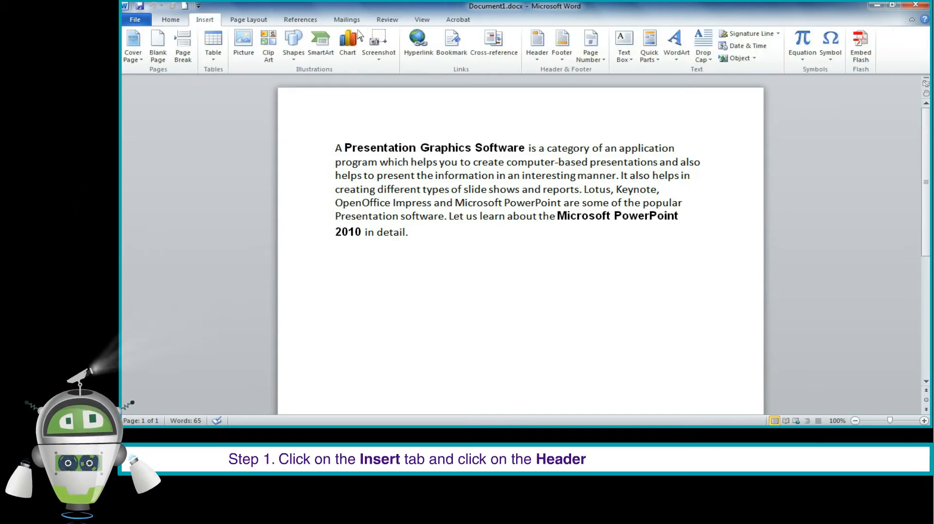
left_click(538, 49)
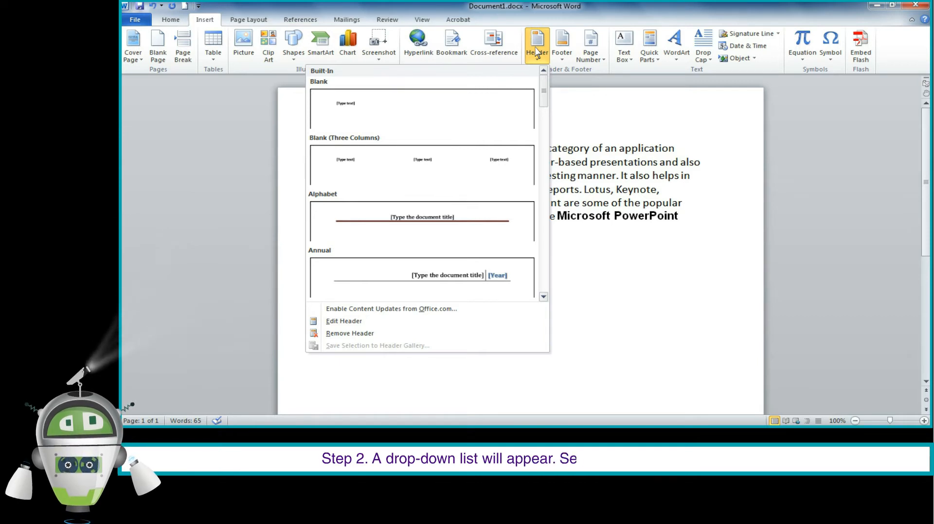
Insert the Blank header design at the top of the page.
left_click(422, 108)
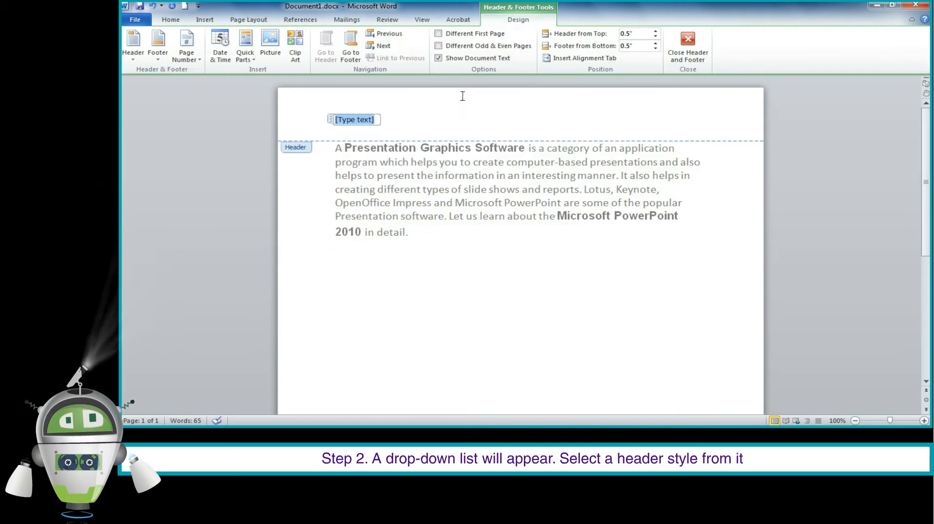
type("Click & Logi")
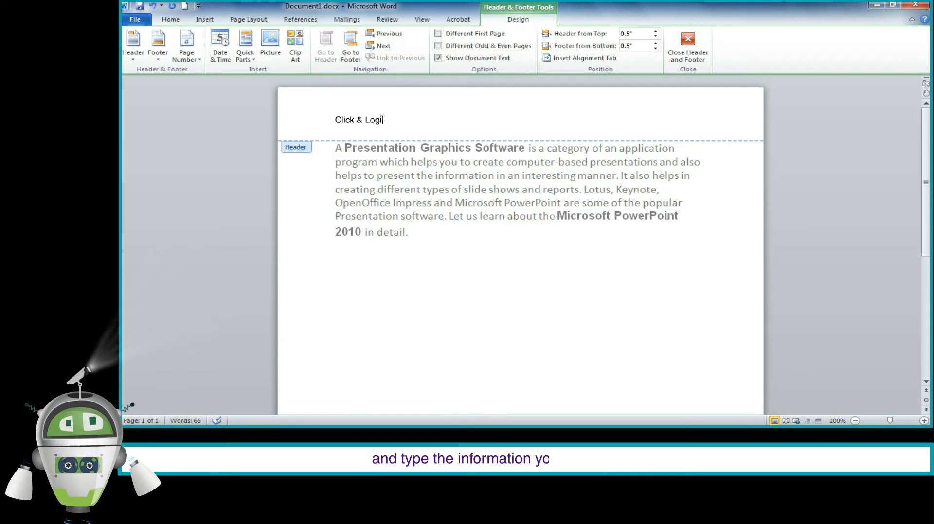
type("n 4")
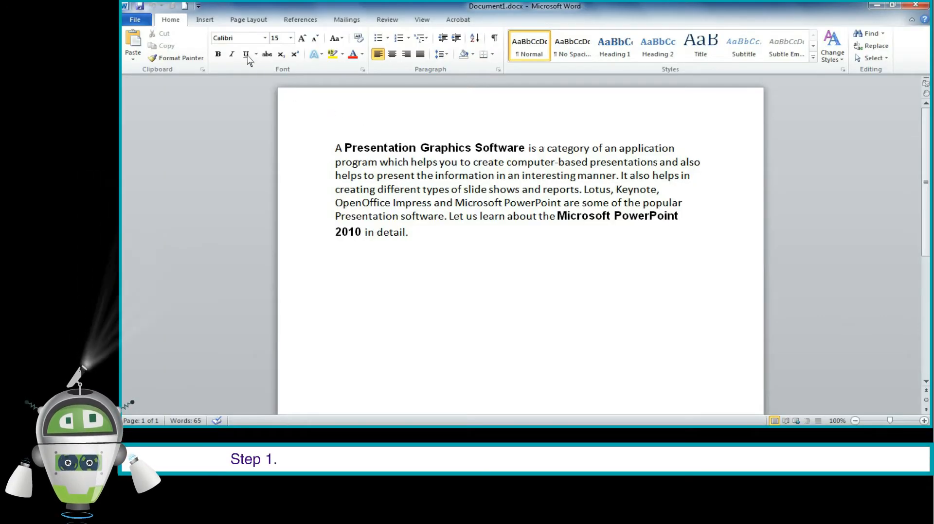
Insert the Blank footer design at the bottom of the page.
left_click(206, 20)
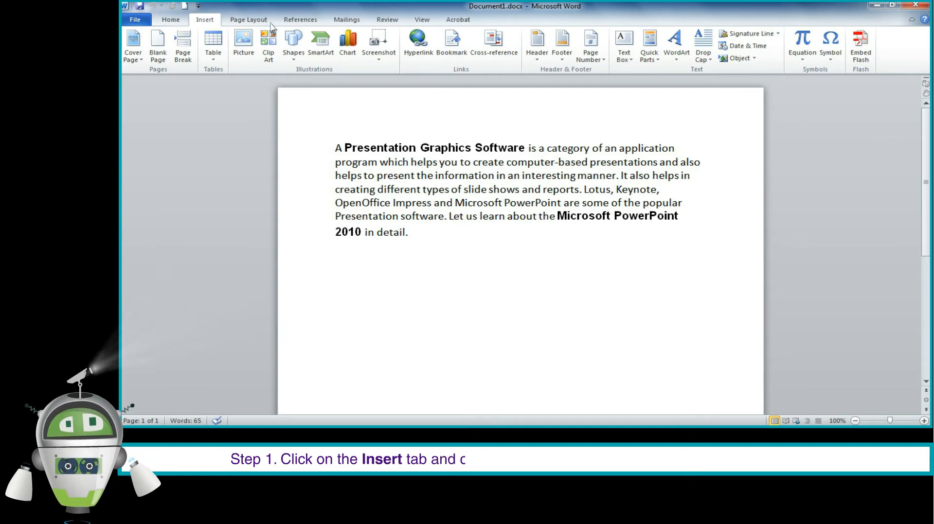
left_click(562, 48)
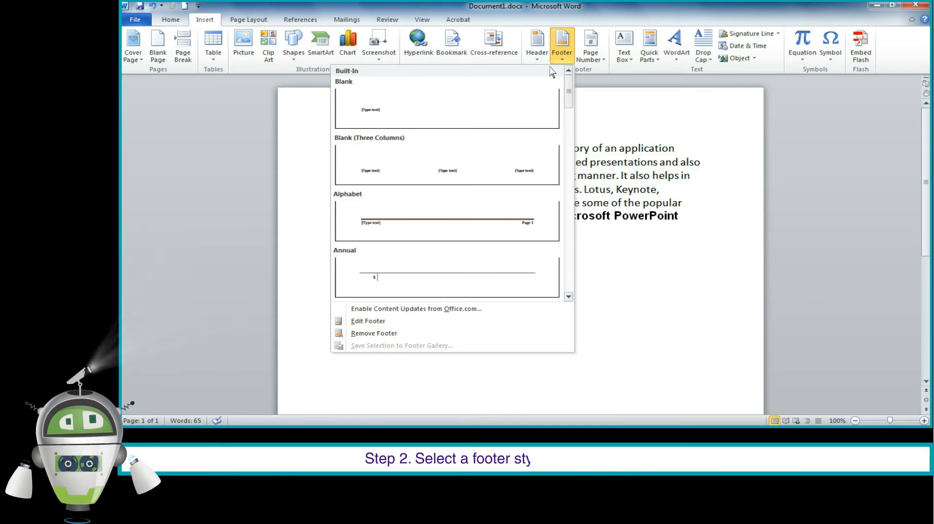
left_click(527, 100)
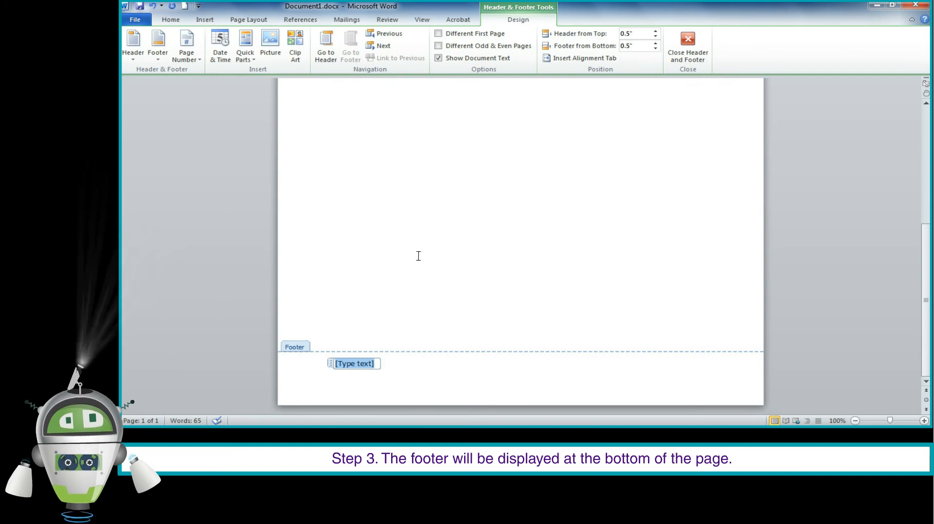
type("Page-48")
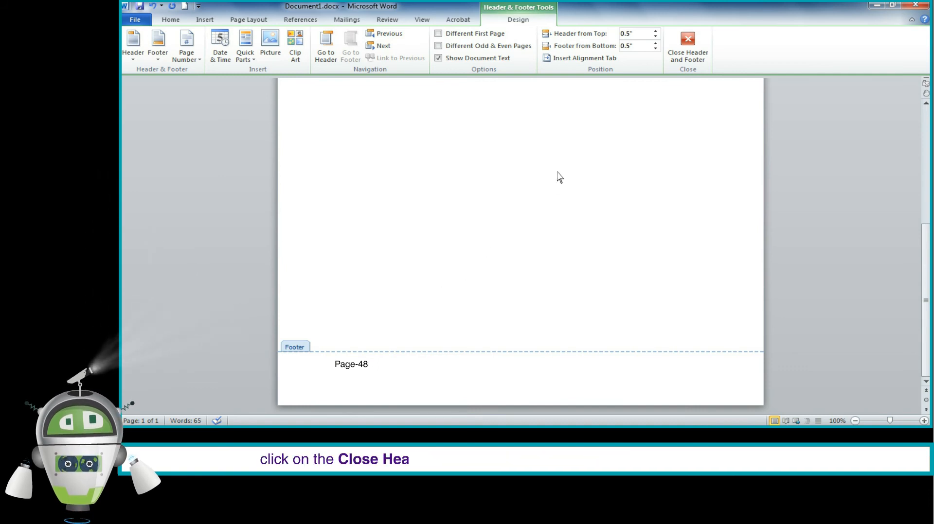
Close header and footer editing, leaving the Page-48 footer in place.
left_click(688, 46)
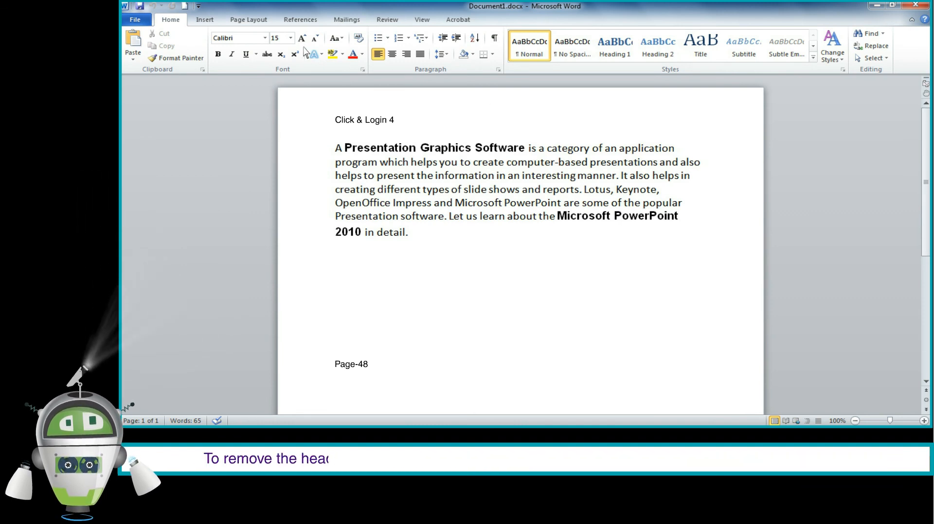
Show the header gallery again with the Remove Header option.
left_click(206, 20)
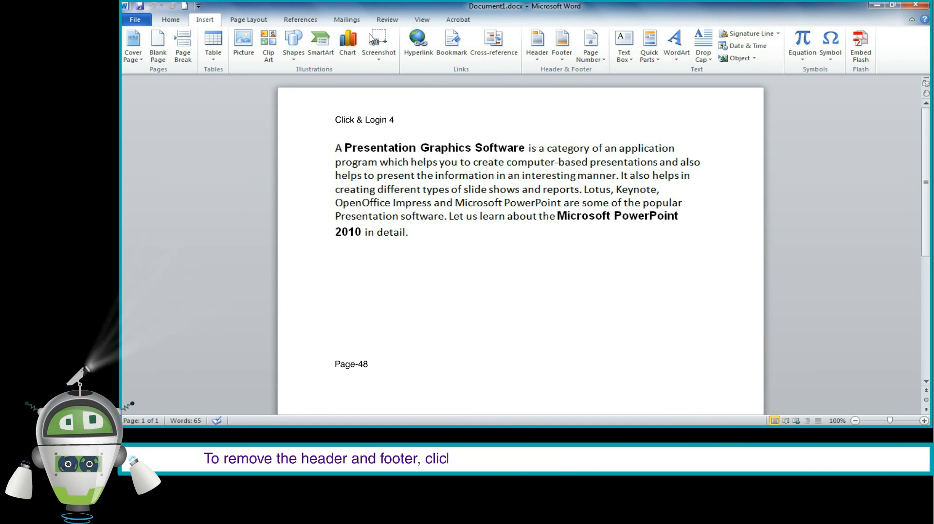
left_click(537, 46)
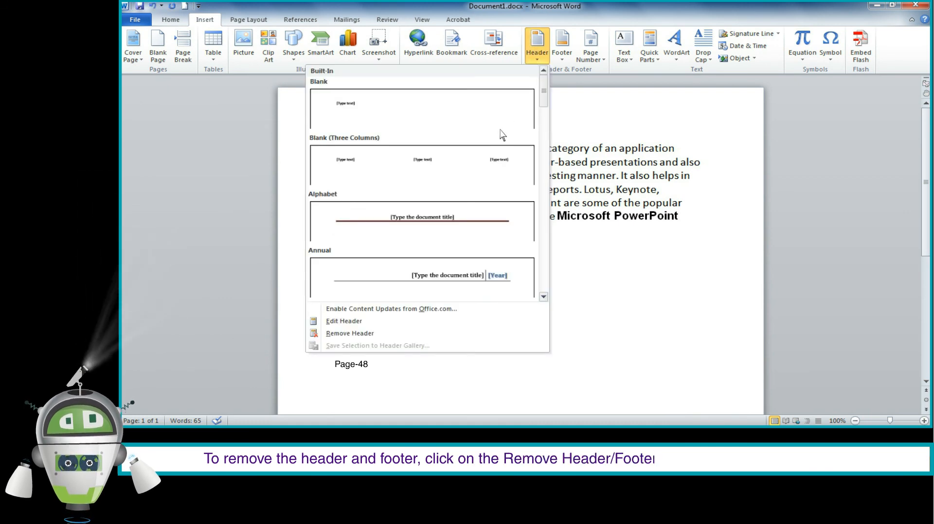